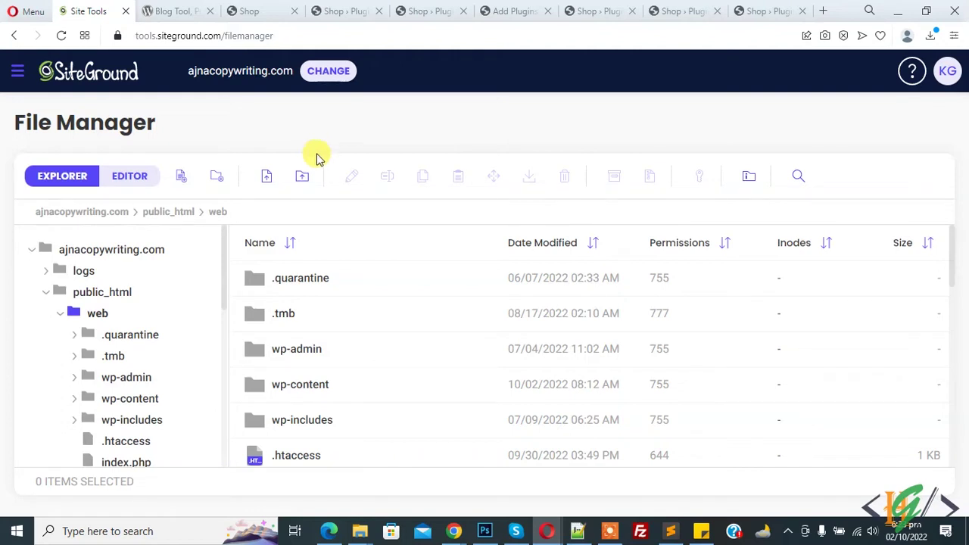
# Step: Browse the public_html/web file list and open the wp-content folder
pyautogui.scroll(-3, 318, 342)
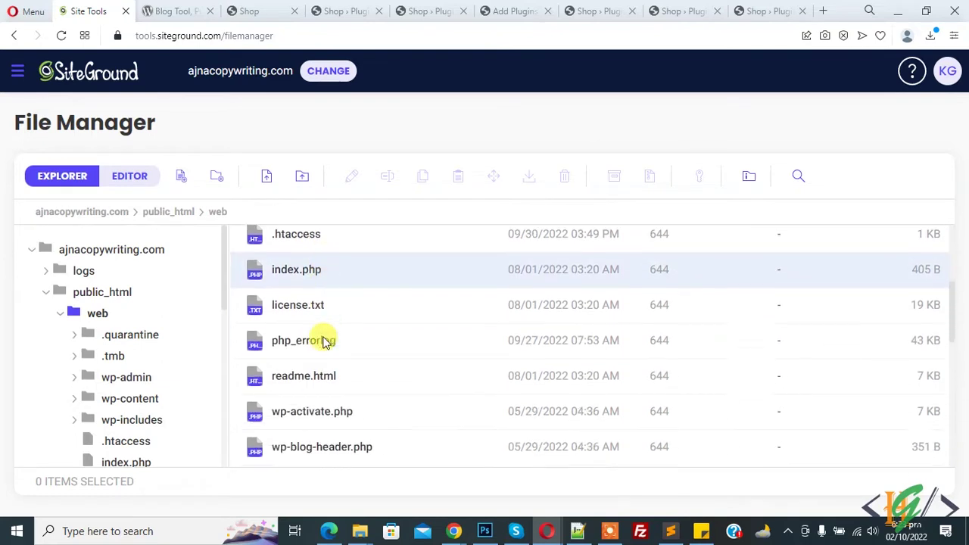
pyautogui.scroll(-2, 321, 337)
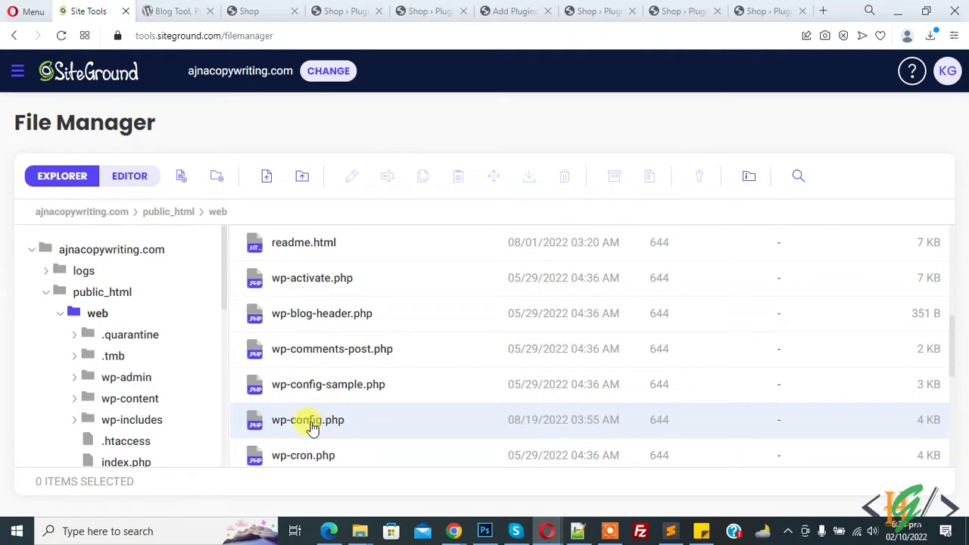
pyautogui.scroll(5, 307, 413)
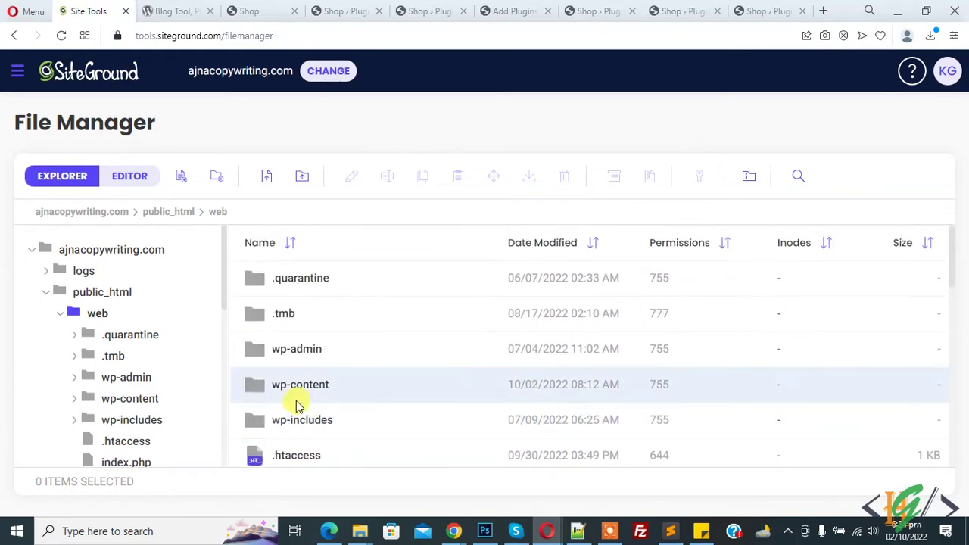
pyautogui.doubleClick(281, 390)
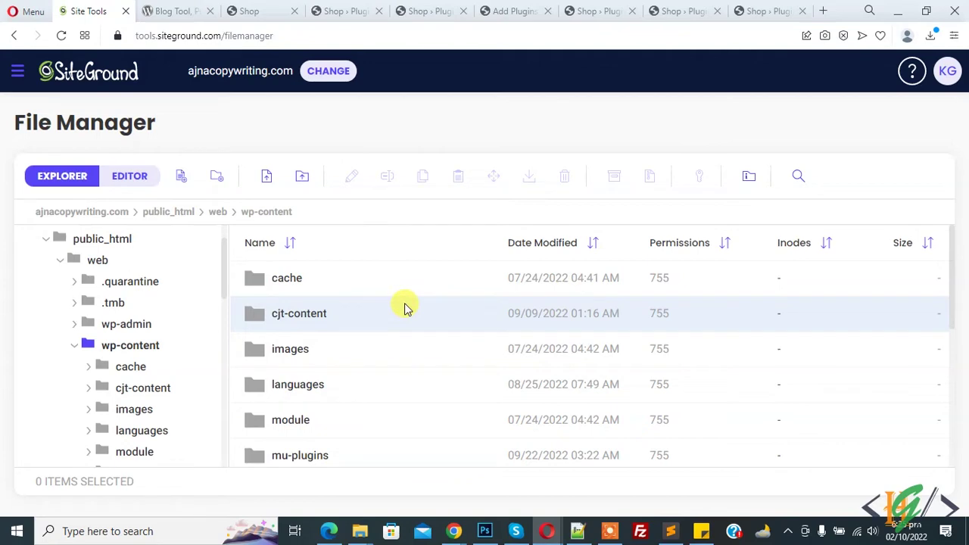
# Step: Download wordpress-6.0.2.zip from the WordPress.org download page and show it in Downloads
pyautogui.click(184, 9)
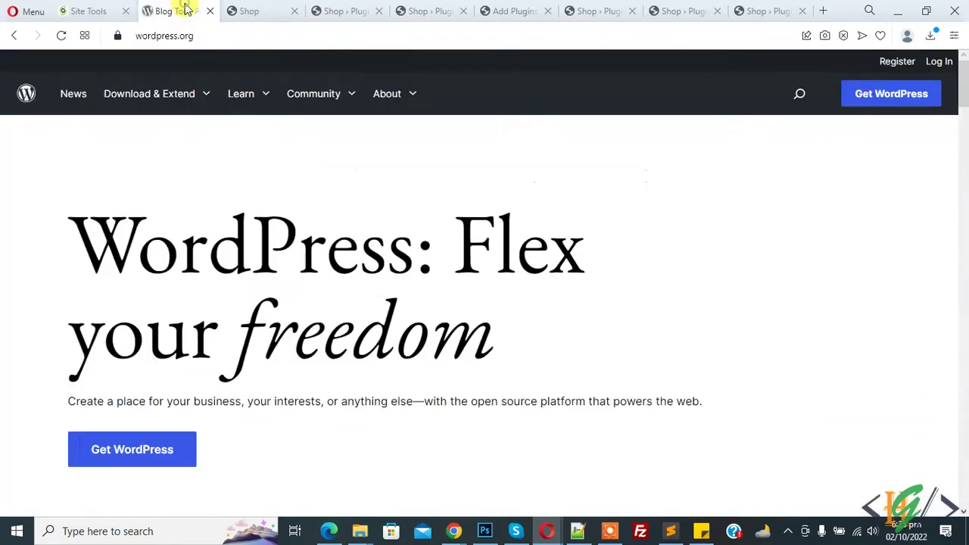
pyautogui.click(150, 93)
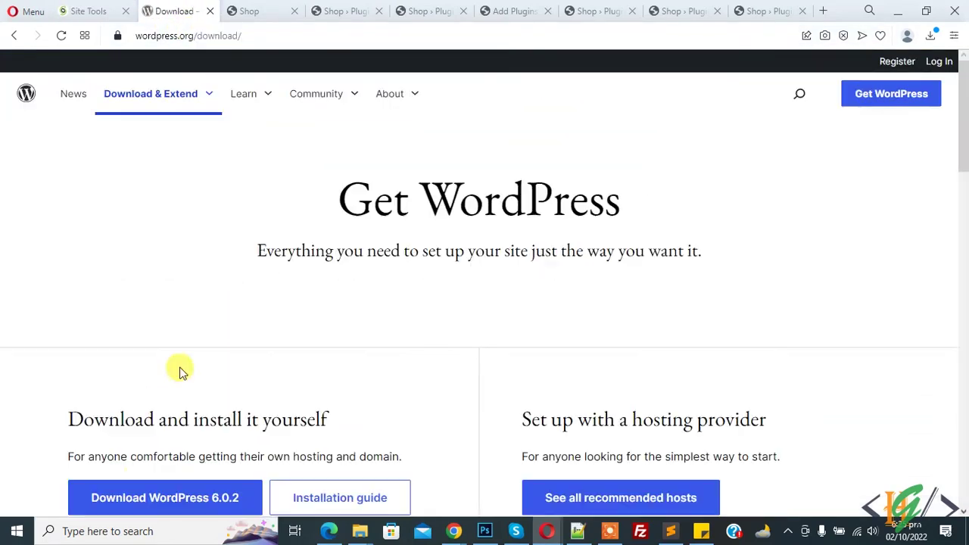
pyautogui.scroll(-2, 129, 318)
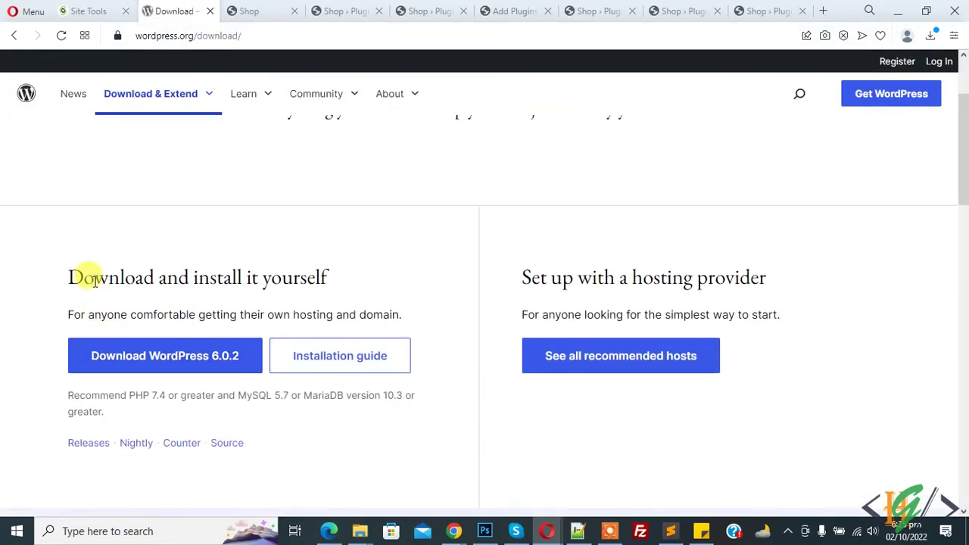
pyautogui.click(218, 364)
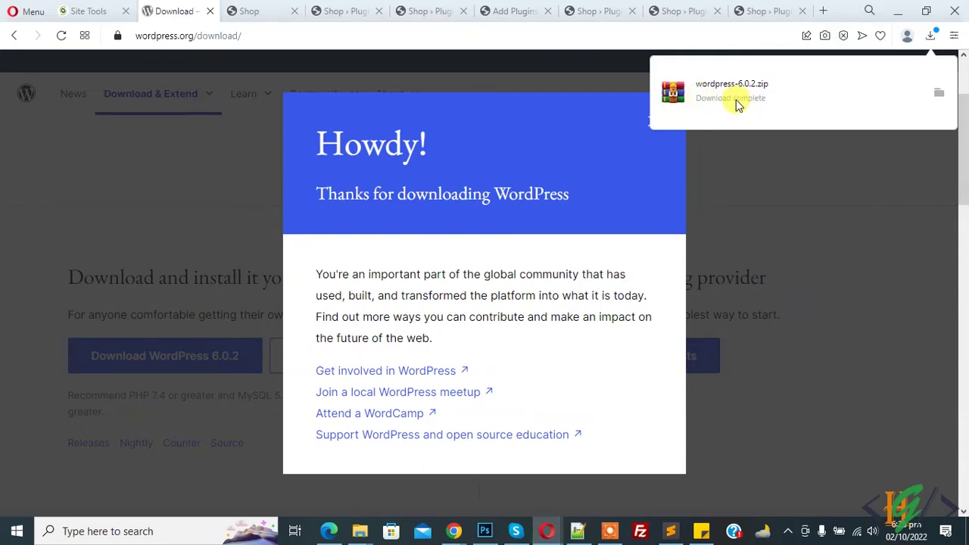
pyautogui.click(738, 105)
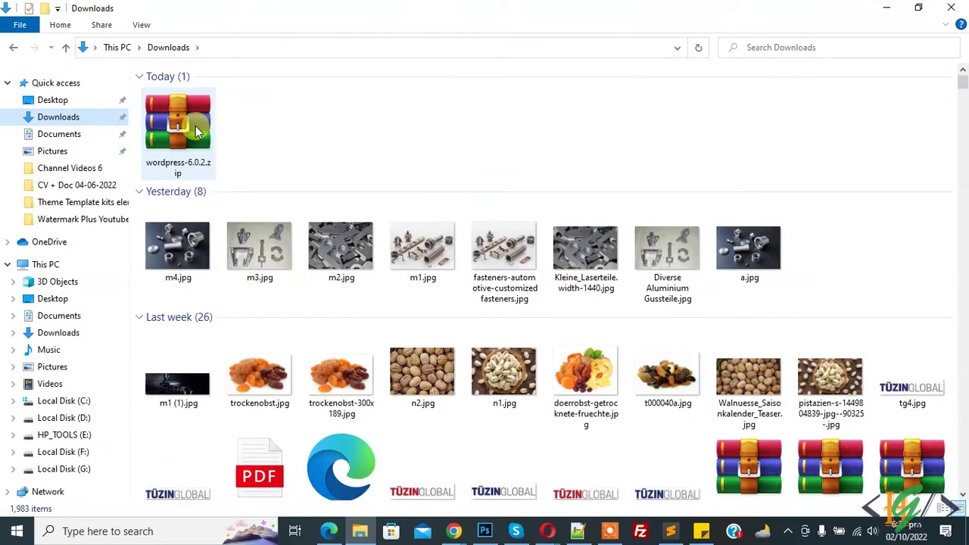
# Step: Extract wordpress-6.0.2.zip into wordpress-6.0.2 and open its inner wordpress core folder
pyautogui.rightClick(195, 126)
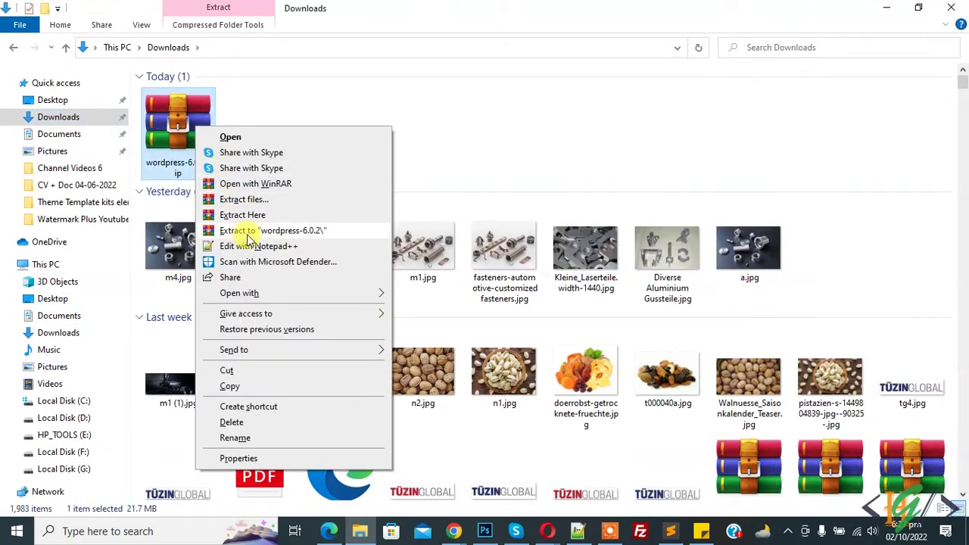
pyautogui.click(283, 237)
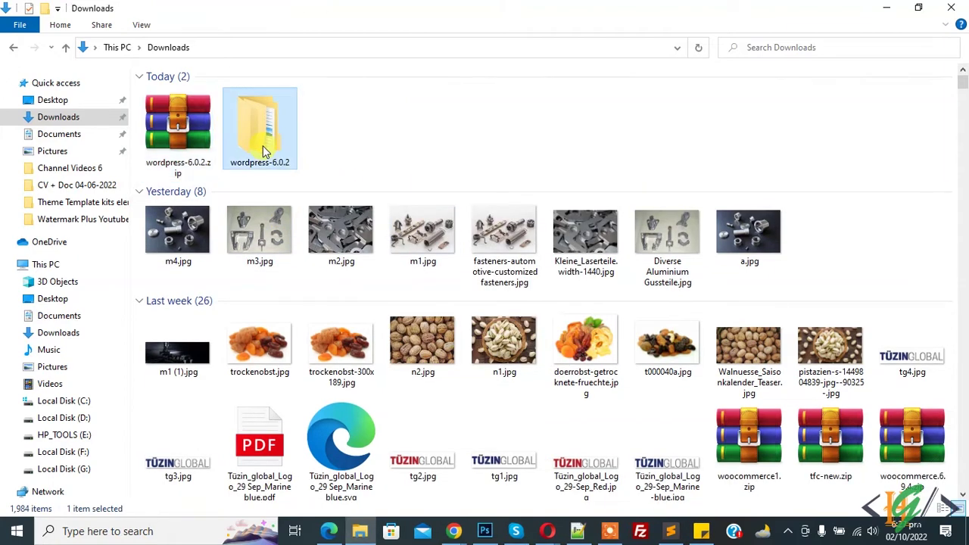
pyautogui.doubleClick(263, 148)
pyautogui.doubleClick(178, 98)
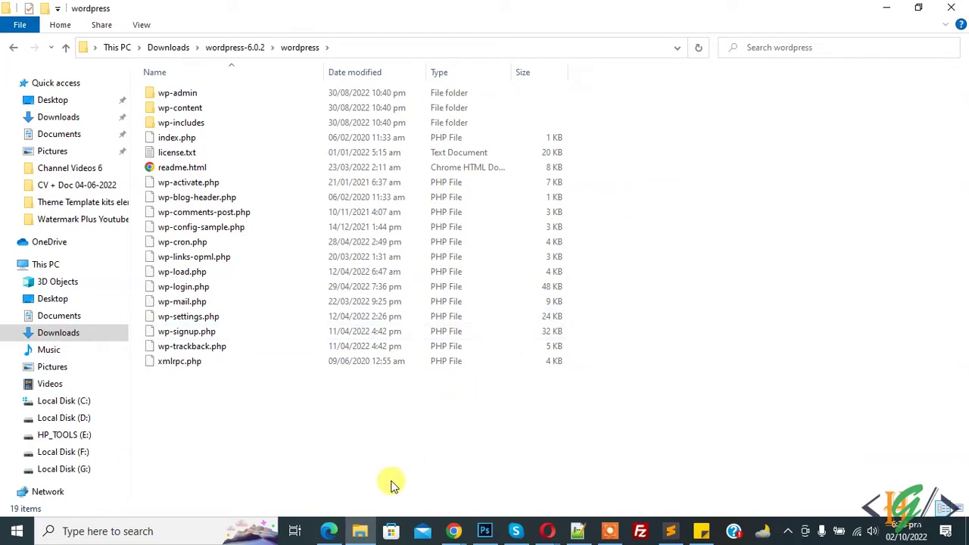
pyautogui.click(361, 530)
# Step: Upload the fresh wp-activate.php into public_html/web, overwriting the existing file
pyautogui.click(92, 11)
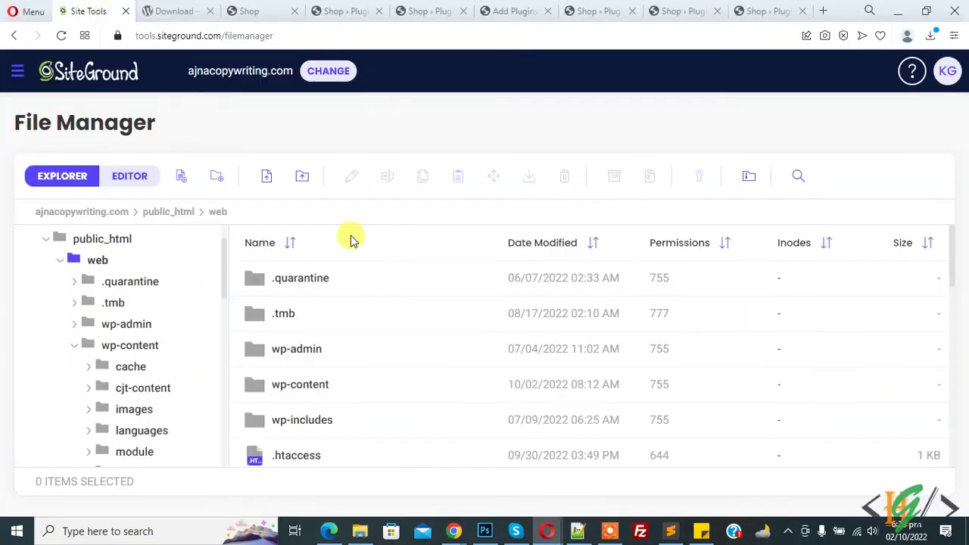
pyautogui.scroll(-3, 389, 325)
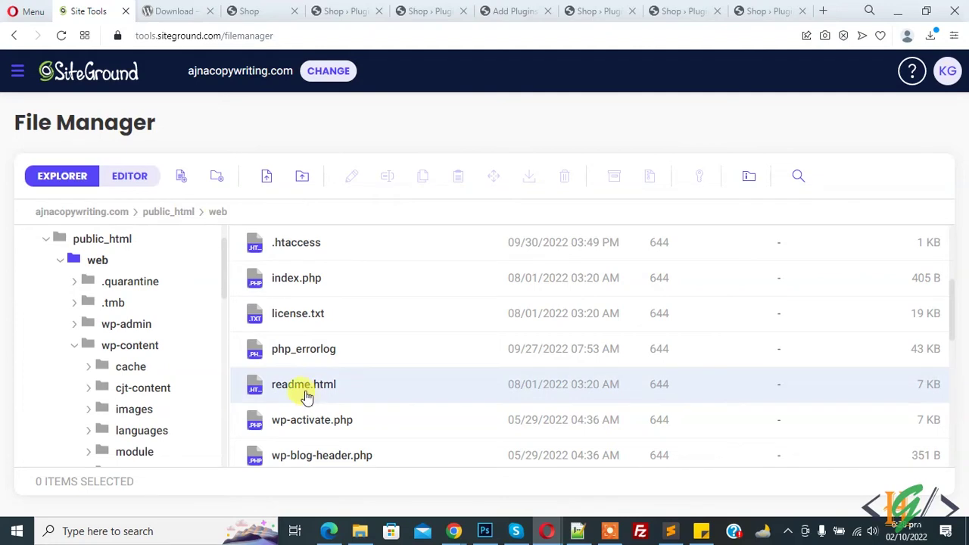
pyautogui.click(266, 182)
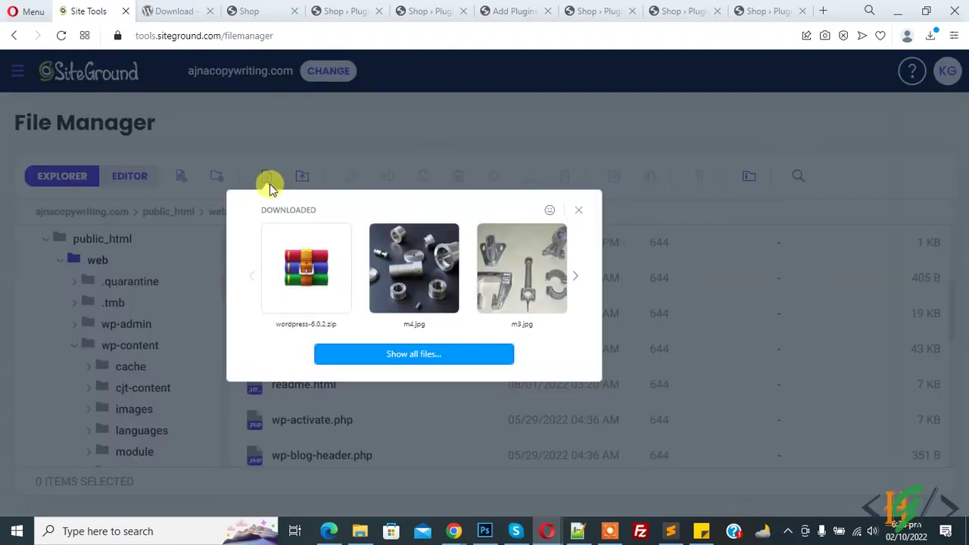
pyautogui.click(362, 356)
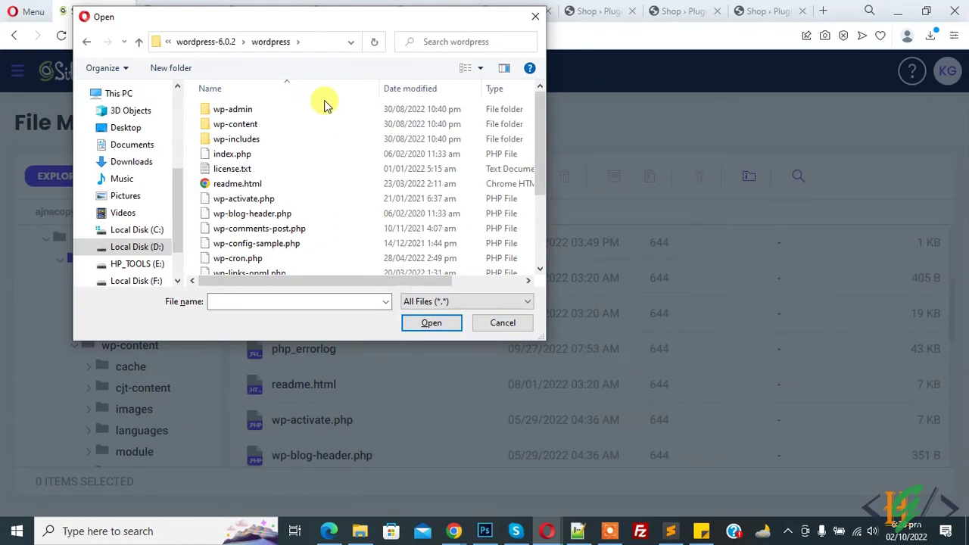
pyautogui.doubleClick(241, 200)
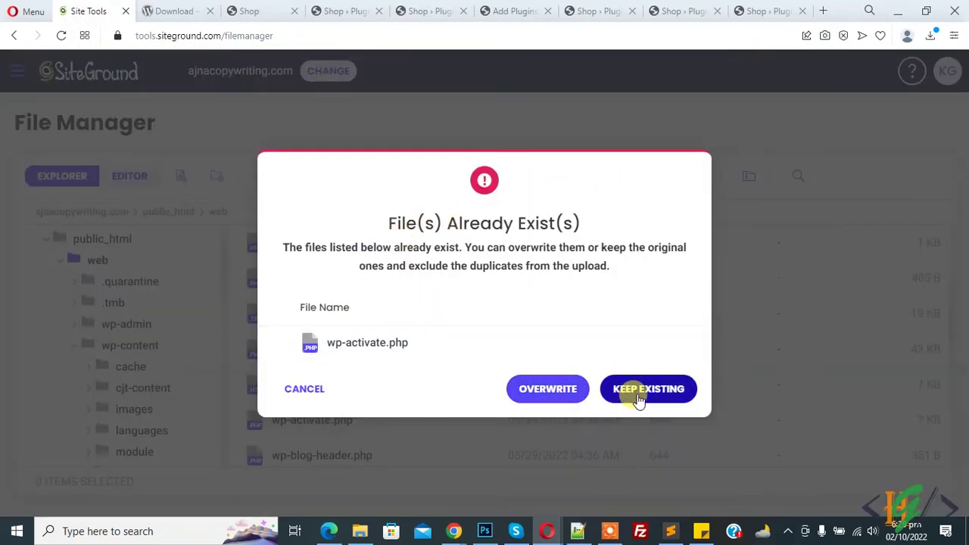
pyautogui.click(536, 390)
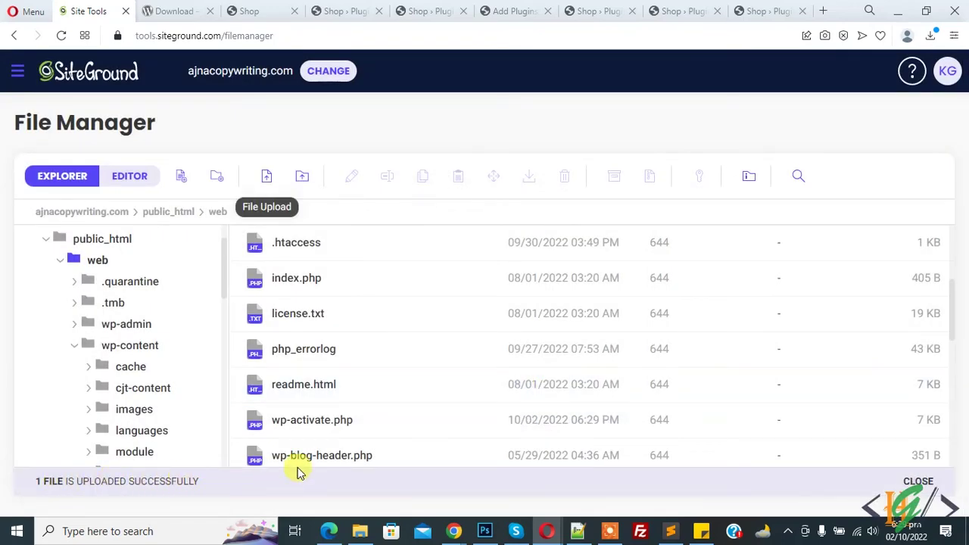
pyautogui.click(359, 531)
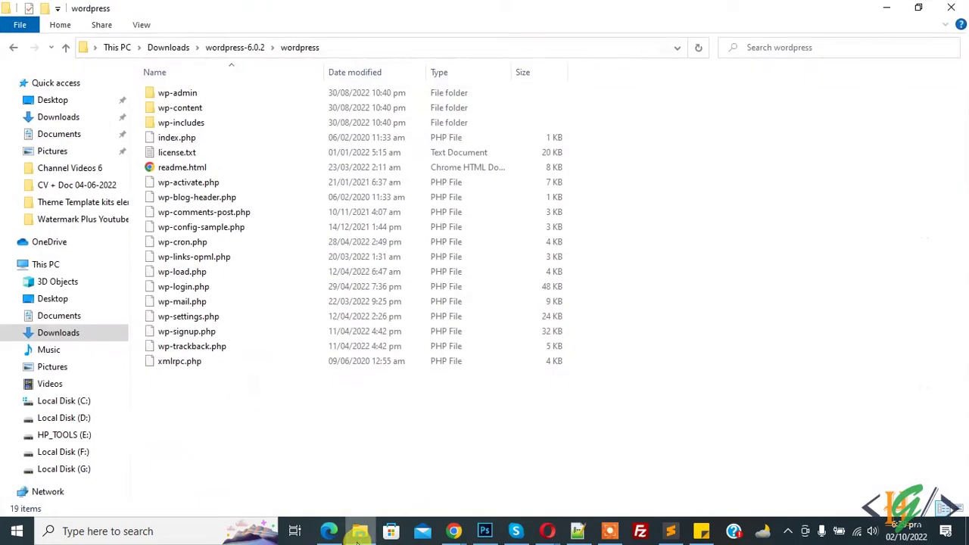
# Step: Archive the local wp-includes folder as a ZIP, producing wp-includes.zip (10,177 KB)
pyautogui.rightClick(185, 129)
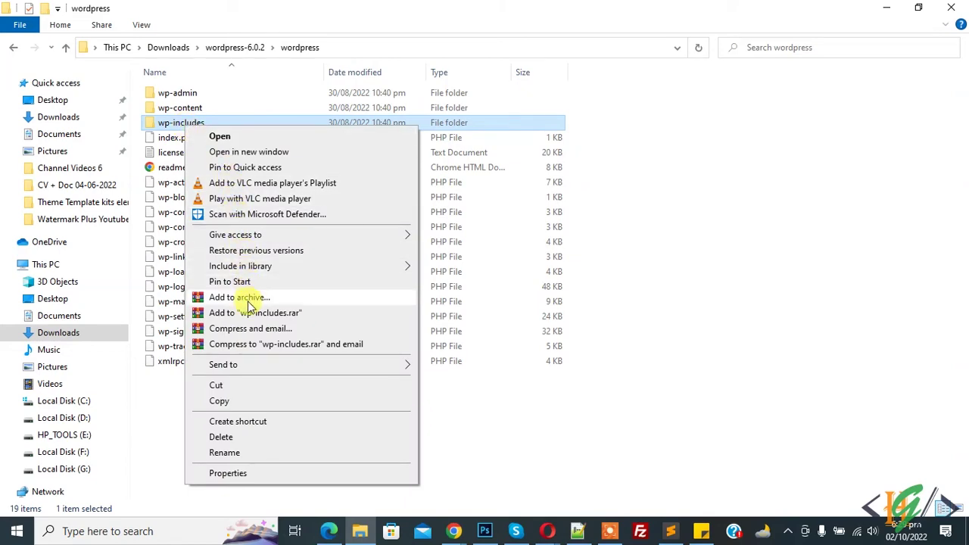
pyautogui.click(250, 297)
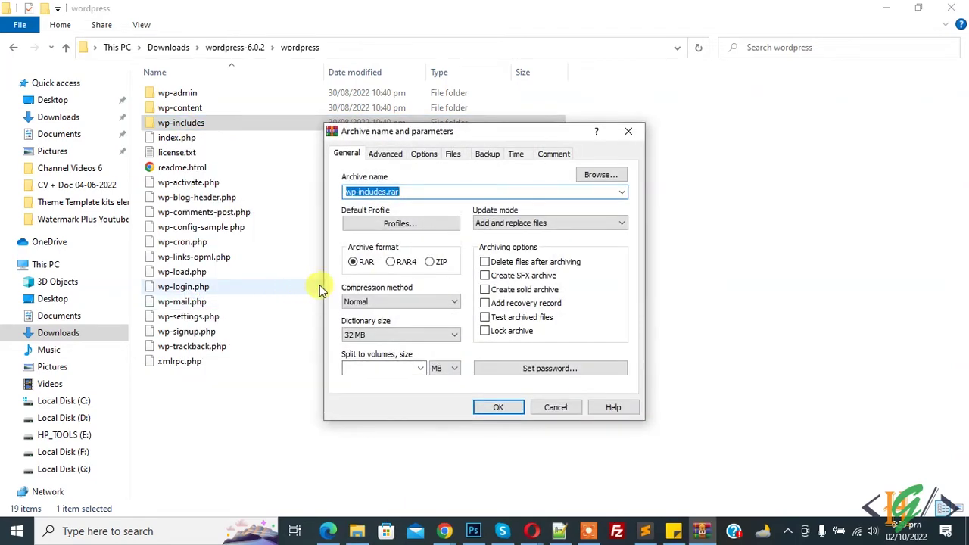
pyautogui.click(430, 261)
pyautogui.click(498, 408)
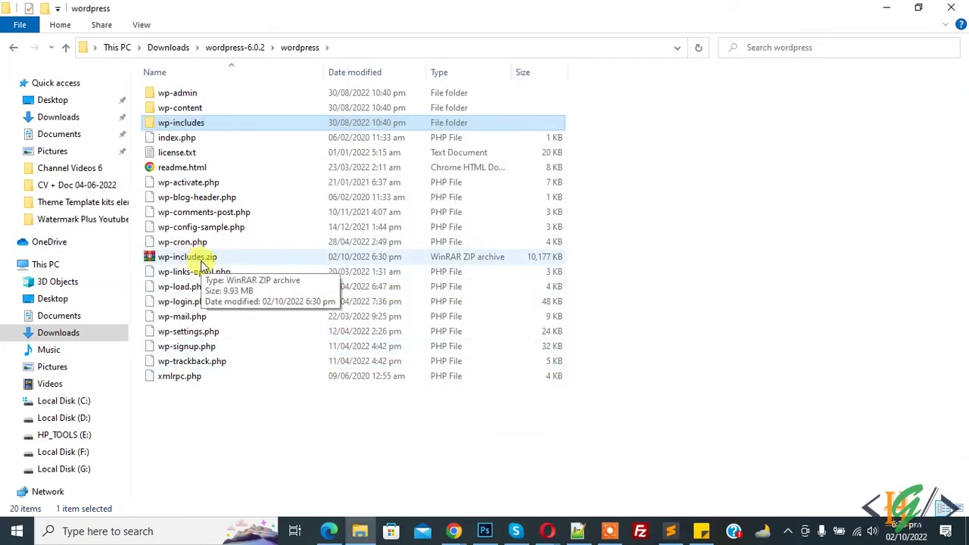
# Step: Upload wp-includes.zip (10 MB) from the extracted wordpress folder into public_html/web
pyautogui.click(359, 530)
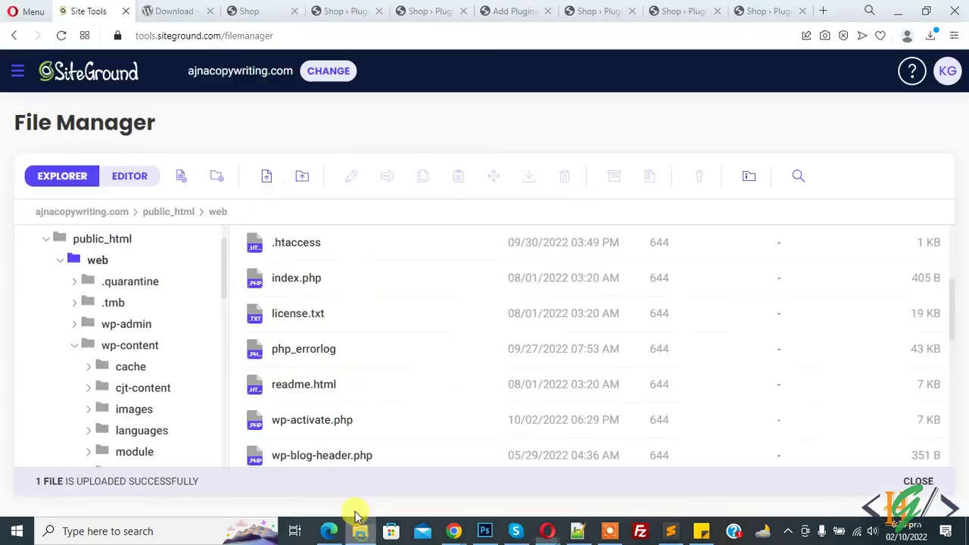
pyautogui.click(265, 178)
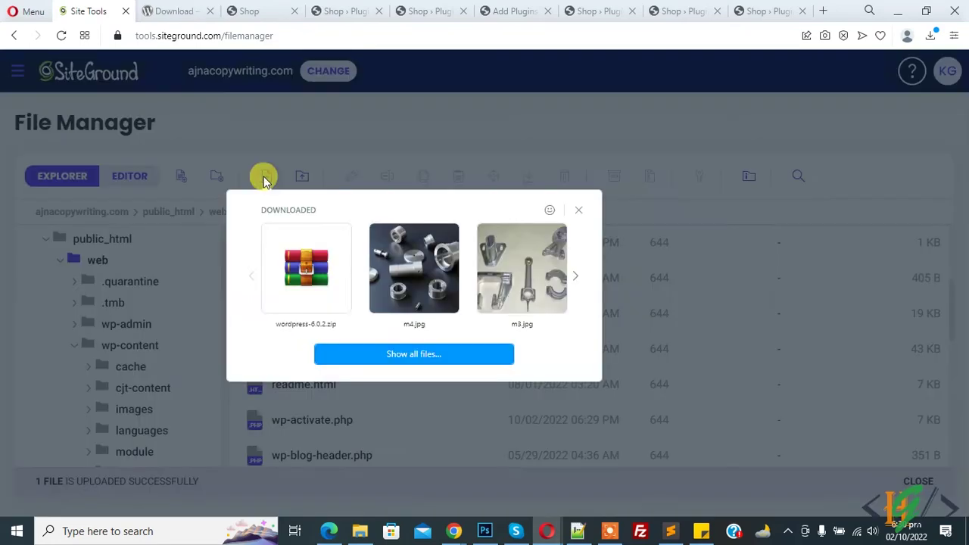
pyautogui.click(376, 356)
pyautogui.scroll(-1, 317, 197)
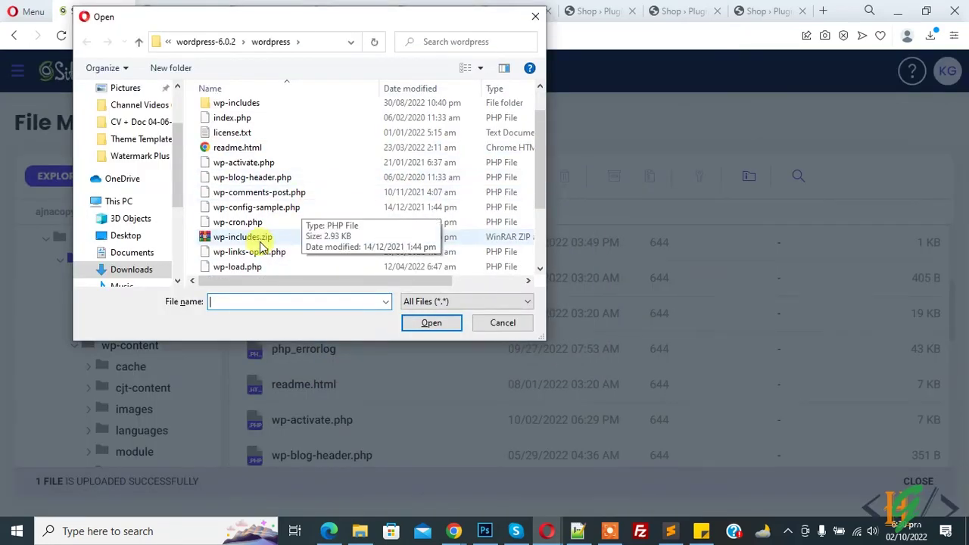
pyautogui.doubleClick(257, 236)
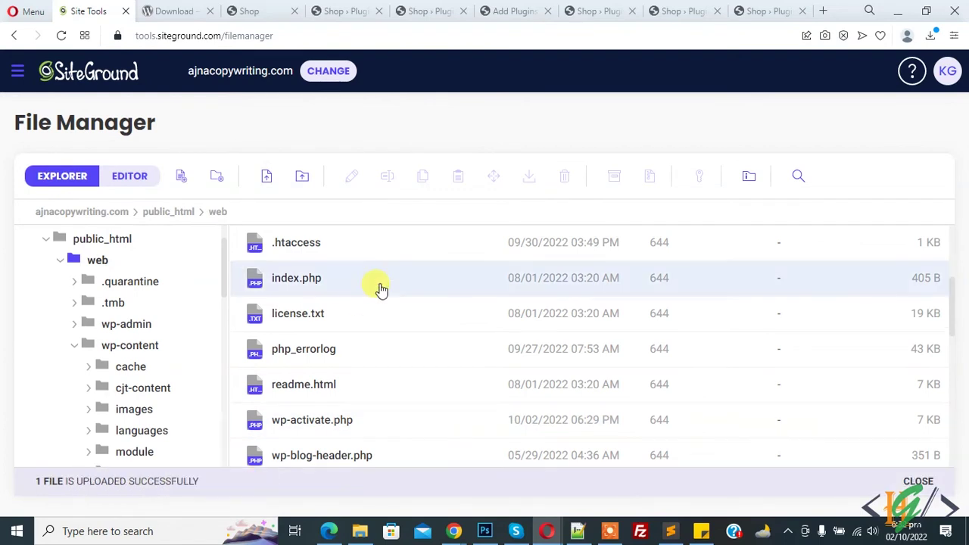
pyautogui.scroll(-5, 423, 321)
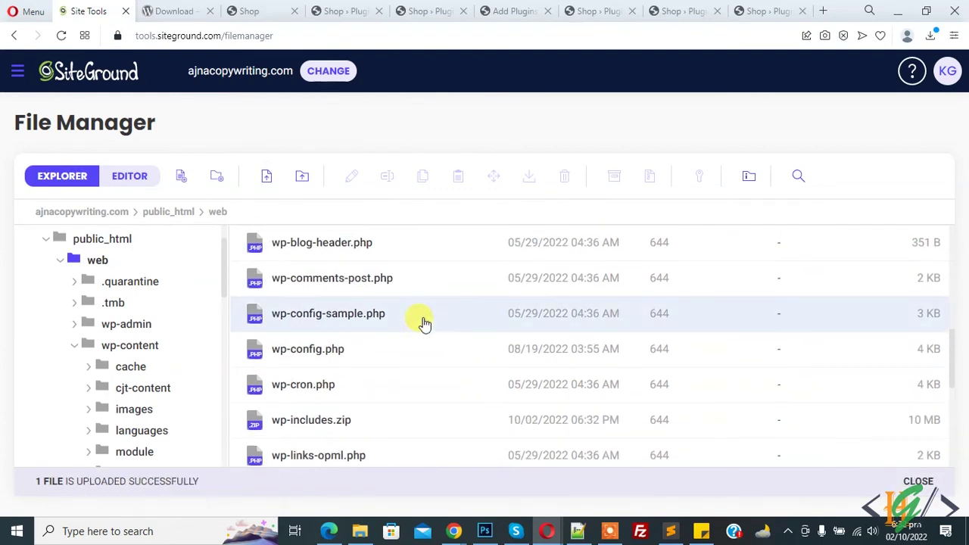
pyautogui.scroll(-2, 422, 324)
pyautogui.scroll(4, 401, 348)
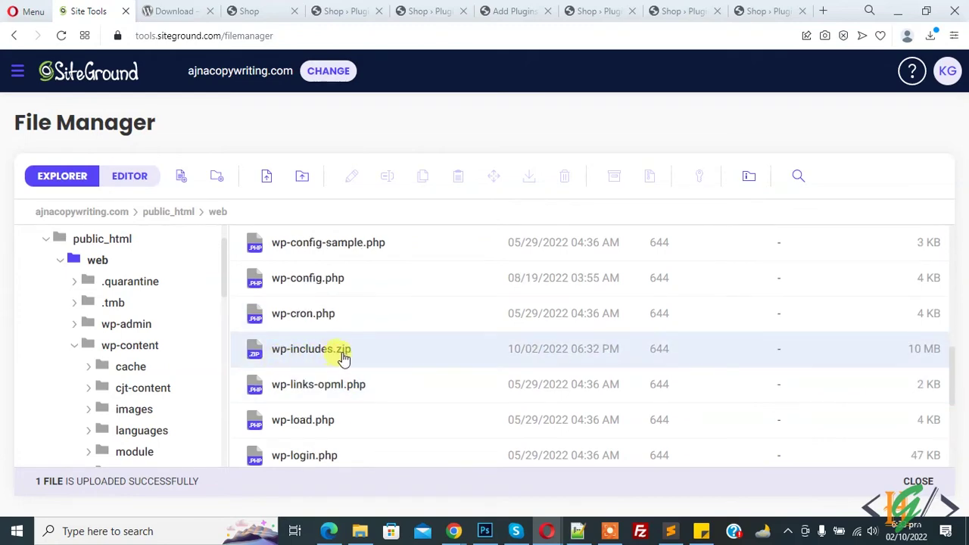
pyautogui.scroll(6, 348, 362)
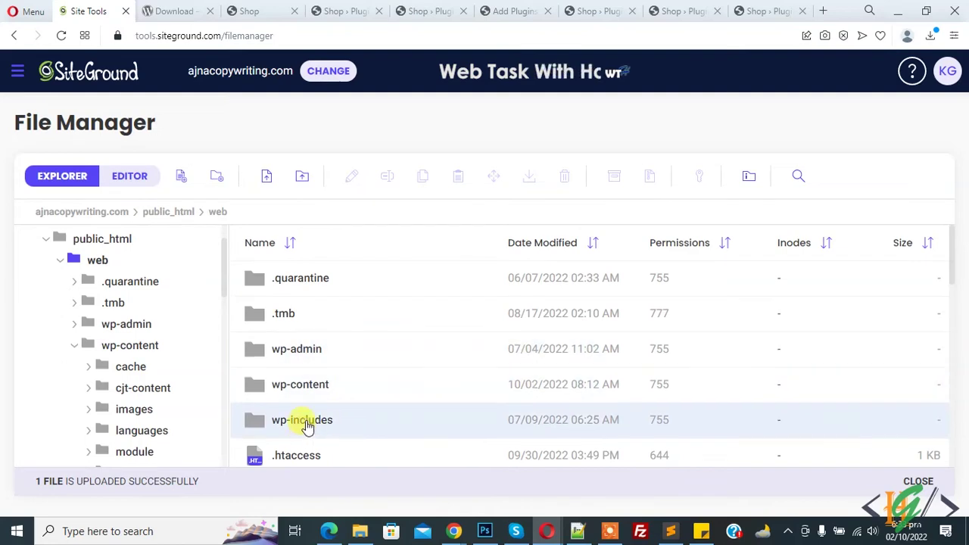
pyautogui.rightClick(307, 426)
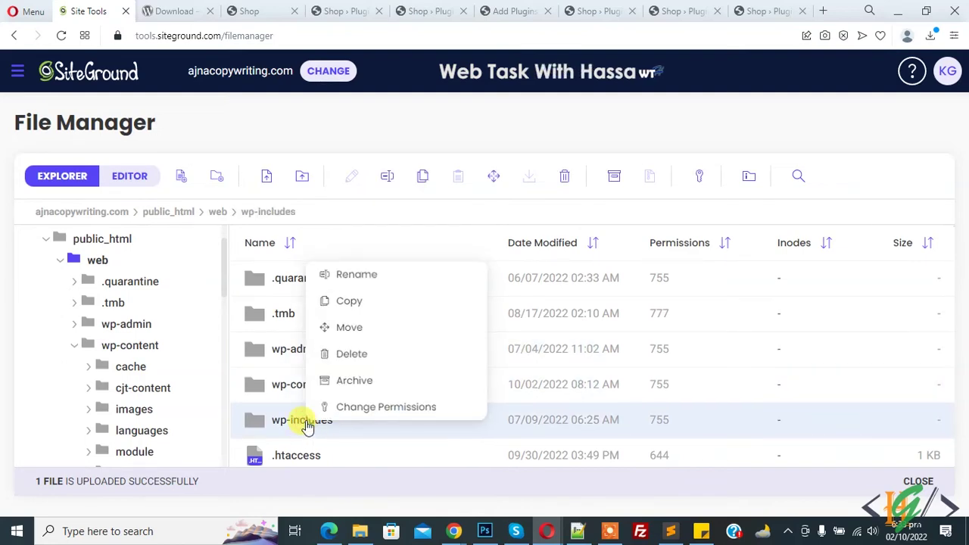
# Step: Delete the old wp-includes folder from public_html/web
pyautogui.click(337, 356)
pyautogui.click(595, 374)
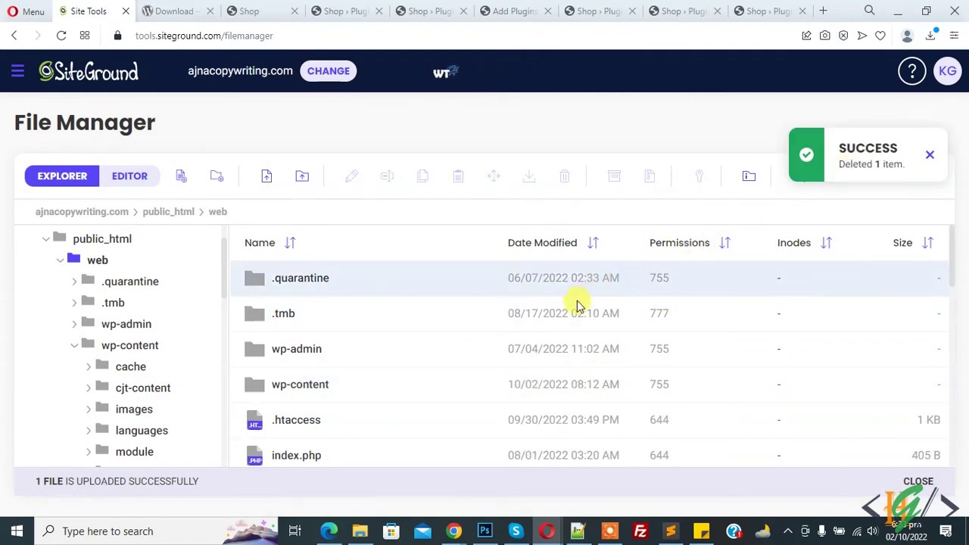
pyautogui.scroll(-5, 452, 320)
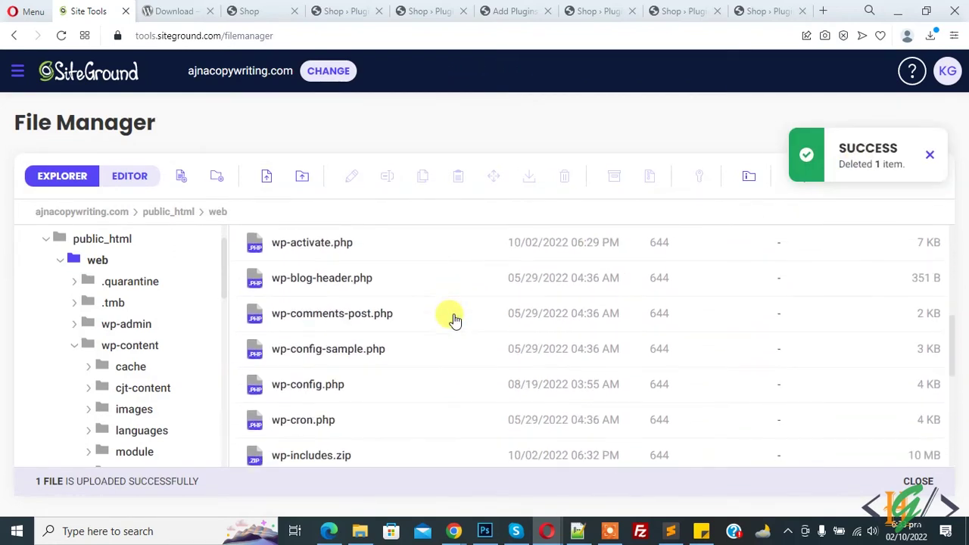
pyautogui.scroll(-3, 452, 320)
pyautogui.scroll(1, 356, 327)
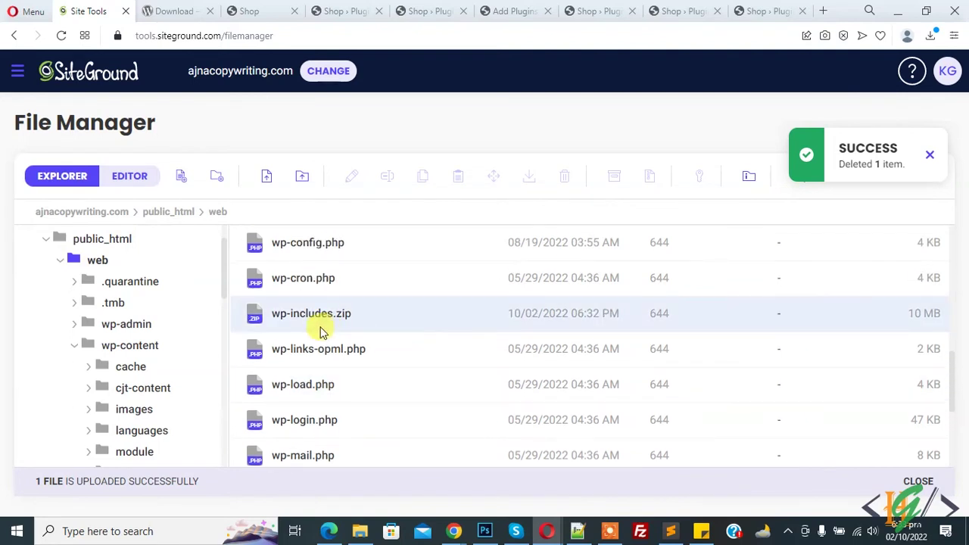
# Step: Extract wp-includes.zip in the web folder and open the new wp-includes folder
pyautogui.rightClick(316, 316)
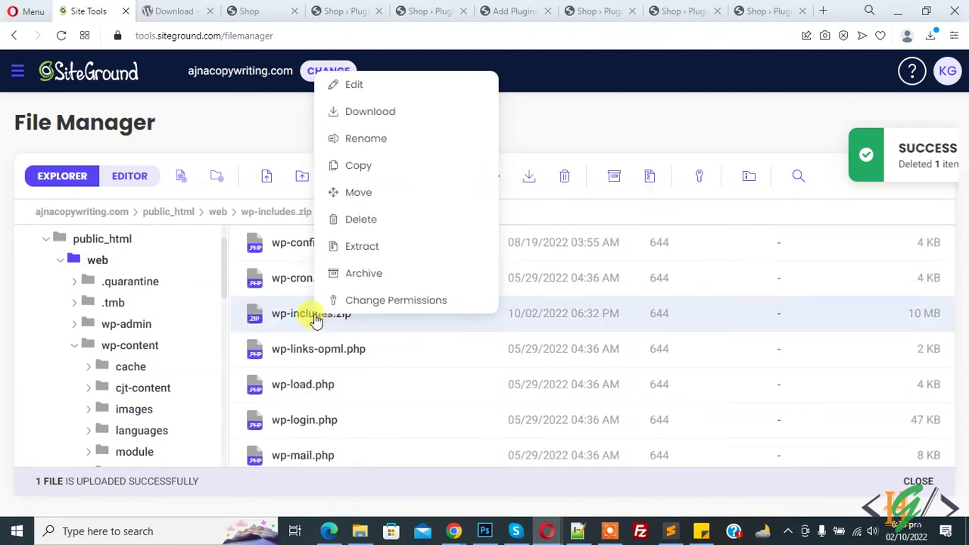
pyautogui.click(362, 250)
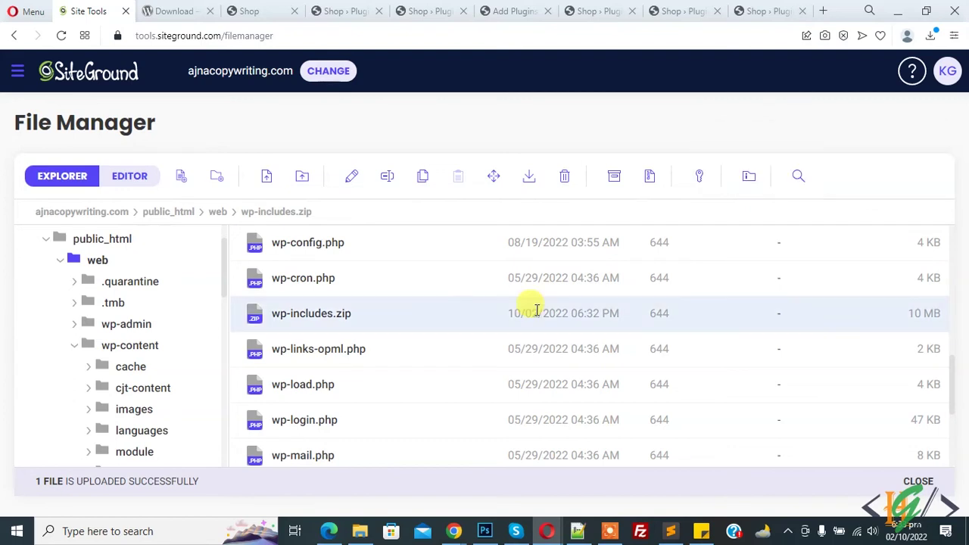
pyautogui.scroll(10, 537, 311)
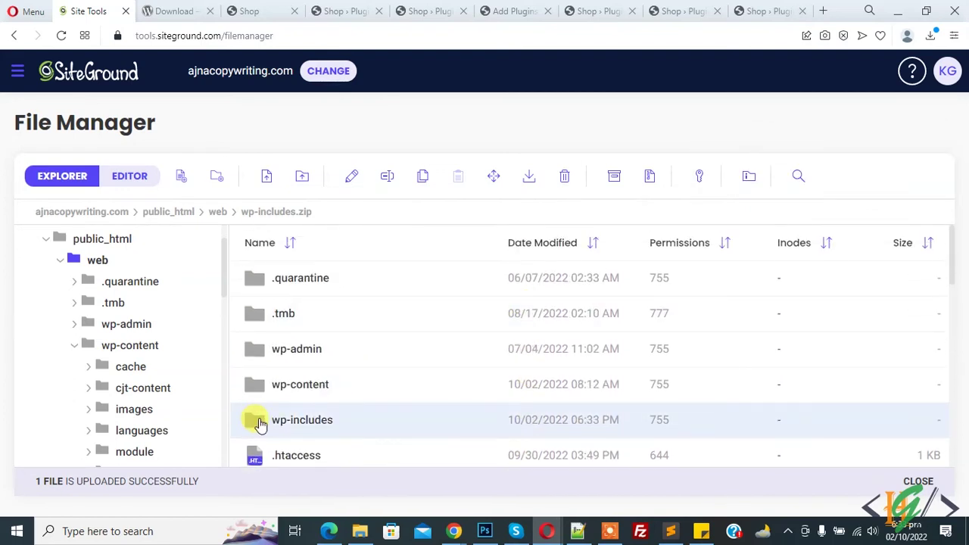
pyautogui.doubleClick(260, 422)
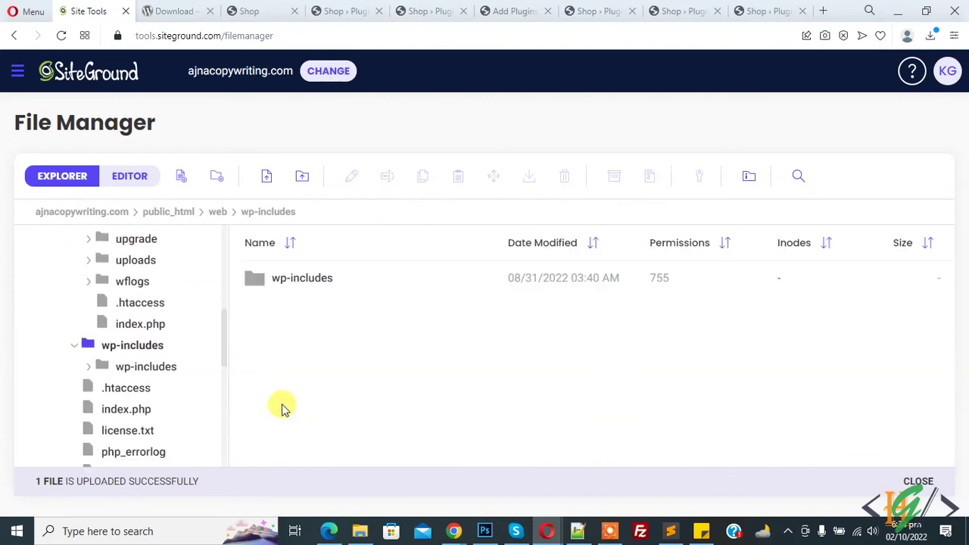
# Step: Move the nested wp-includes folder to public_html/web, overwriting the existing wp-includes
pyautogui.click(260, 284)
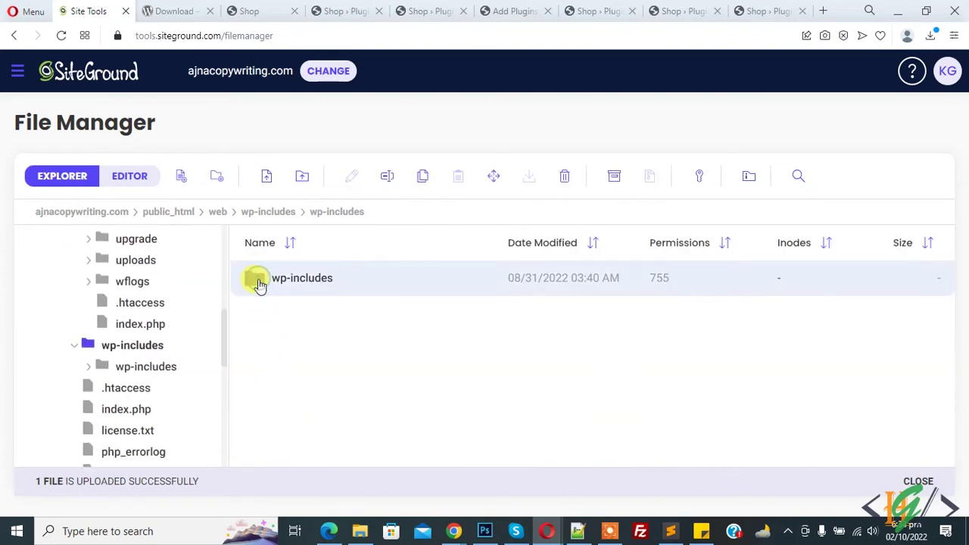
pyautogui.click(495, 180)
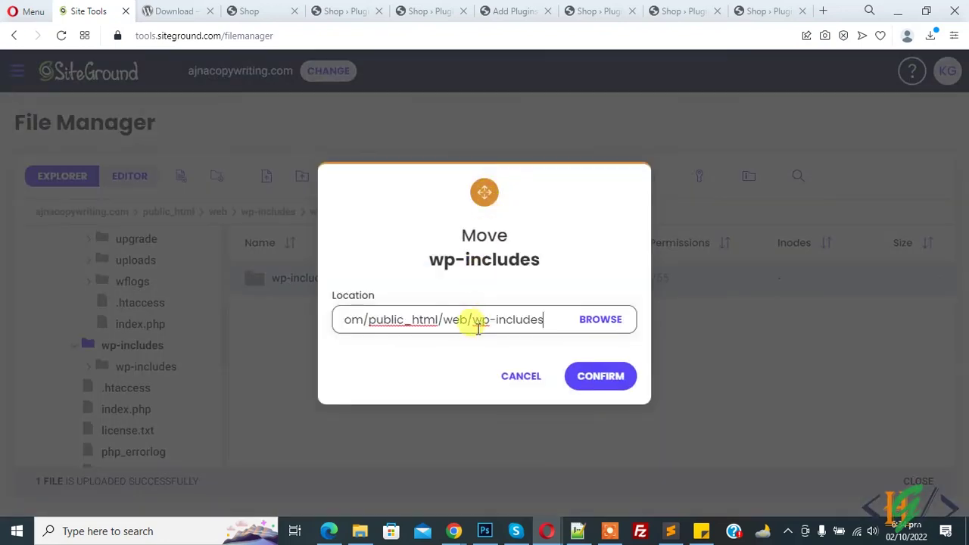
pyautogui.moveTo(471, 323); pyautogui.dragTo(542, 318)
pyautogui.press('BackSpace')
pyautogui.press('BackSpace')
pyautogui.click(548, 278)
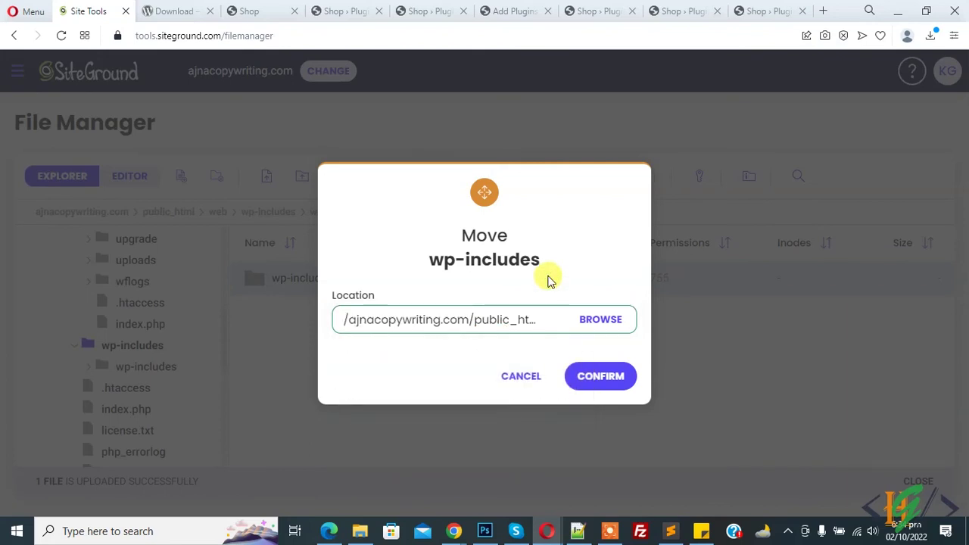
pyautogui.click(546, 318)
pyautogui.click(549, 279)
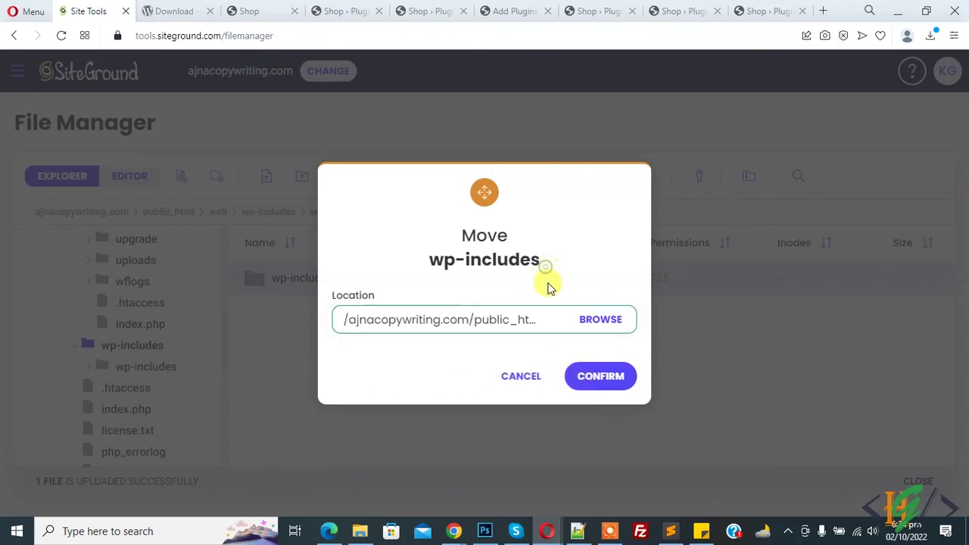
pyautogui.click(594, 382)
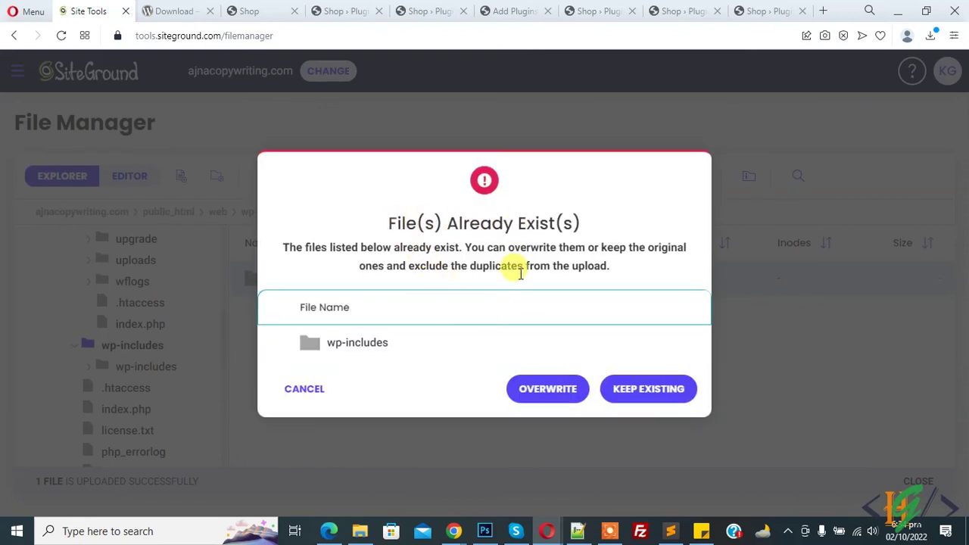
pyautogui.click(543, 401)
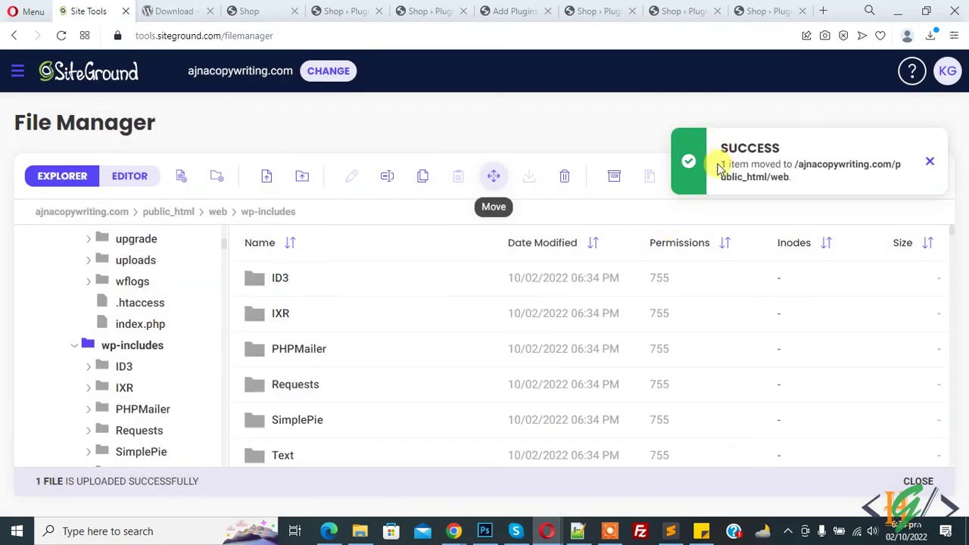
pyautogui.click(423, 361)
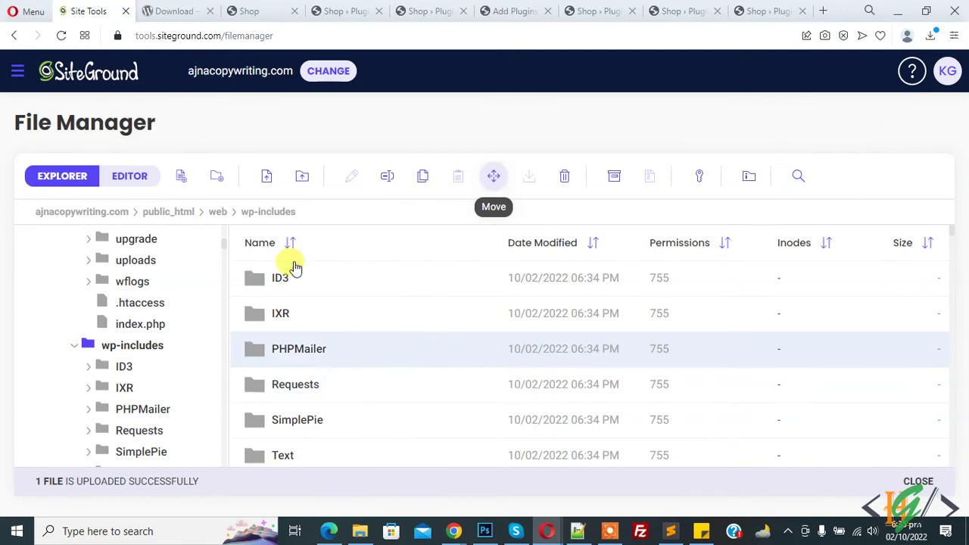
pyautogui.click(219, 213)
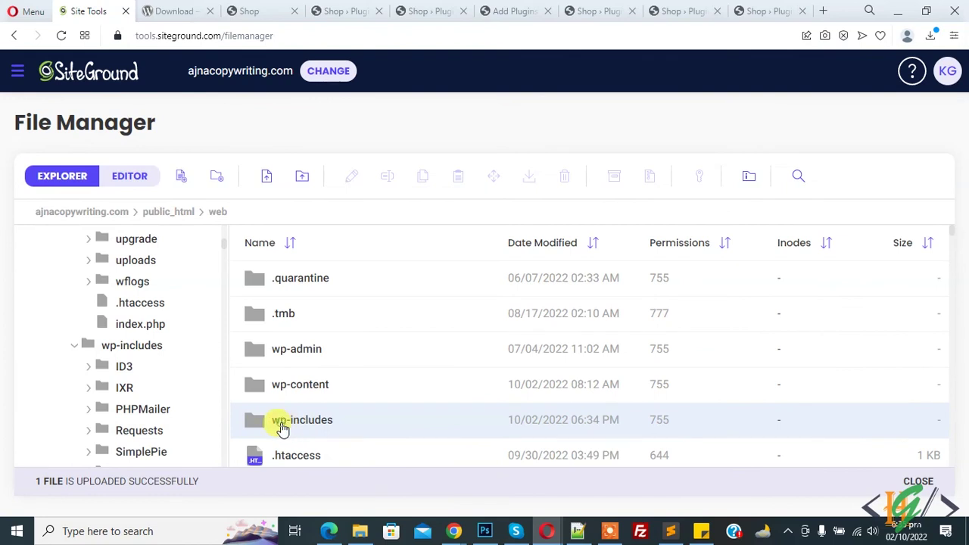
pyautogui.doubleClick(325, 408)
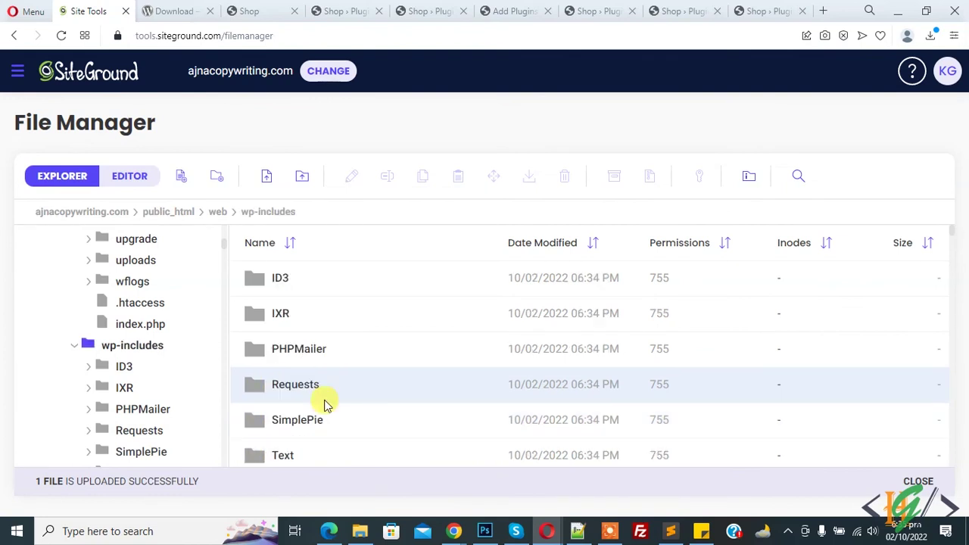